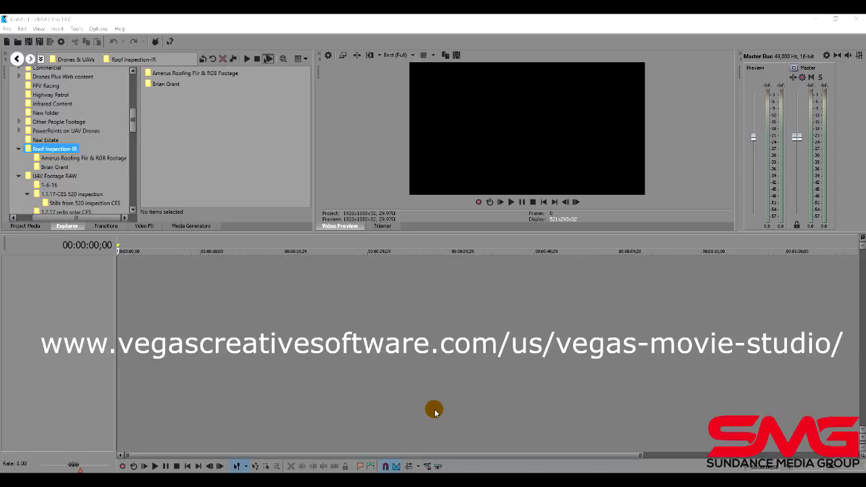
- Open the footage subfolder under Roof Inspection-IR to list the YUN drone MP4 clips
{"action": "left_click", "coordinate": [234, 207]}
{"action": "left_click", "coordinate": [474, 245]}
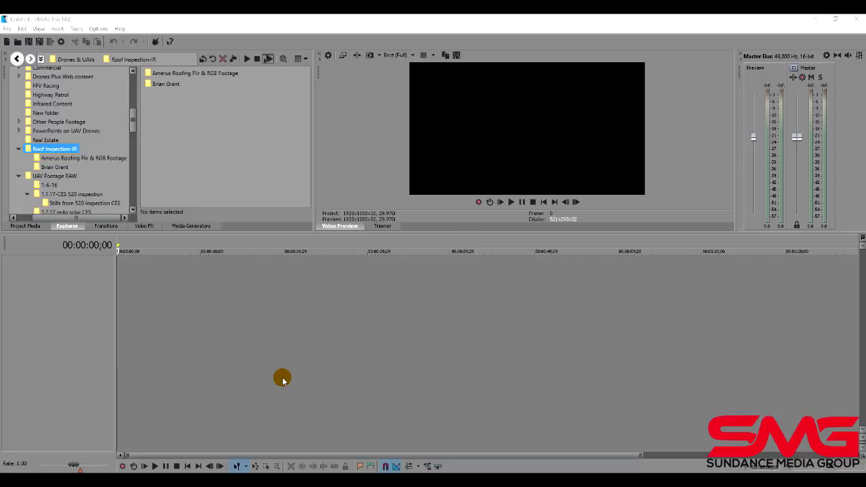
{"action": "left_click", "coordinate": [67, 230]}
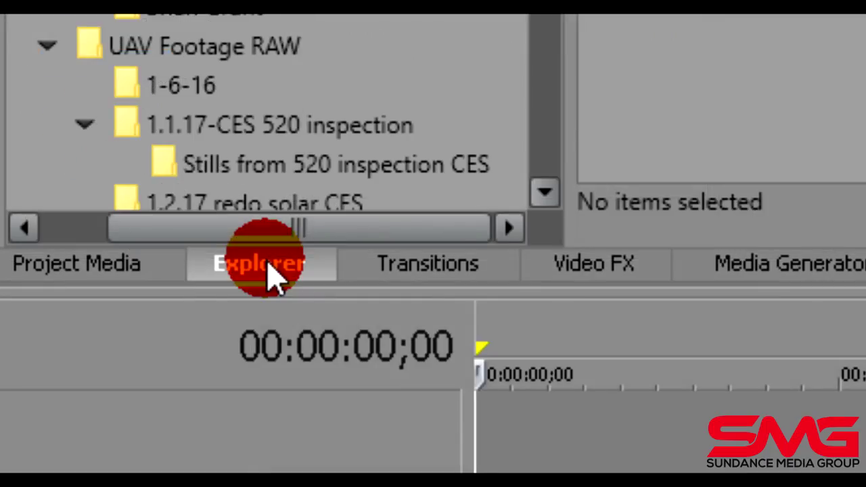
{"action": "left_click", "coordinate": [389, 65]}
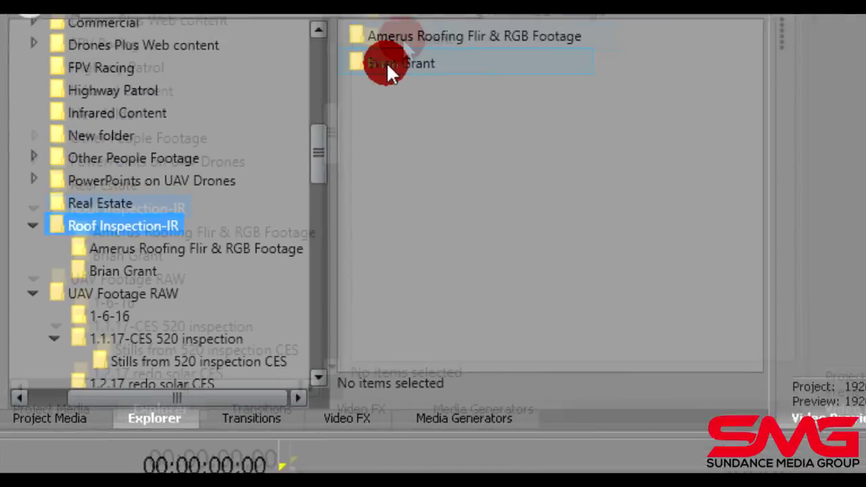
{"action": "double_click", "coordinate": [389, 65]}
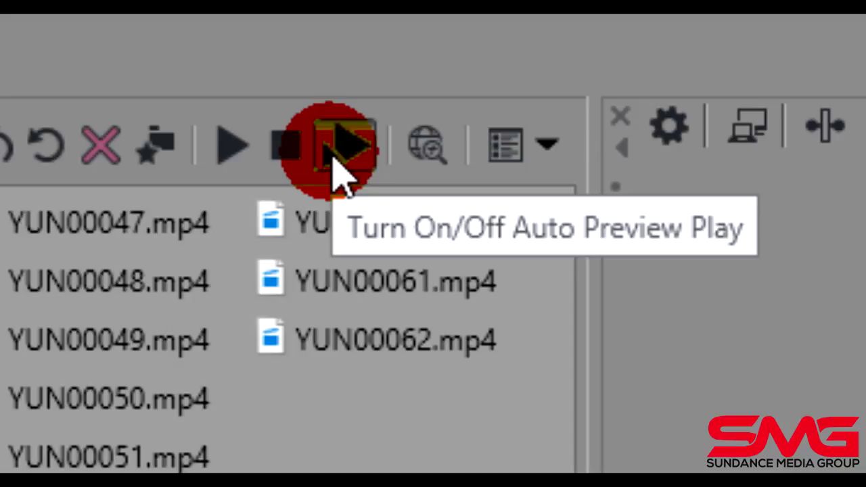
- Turn on Auto Preview Play, preview YUN00043.mp4, then stop the preview
{"action": "left_click", "coordinate": [336, 160]}
{"action": "left_click", "coordinate": [30, 206]}
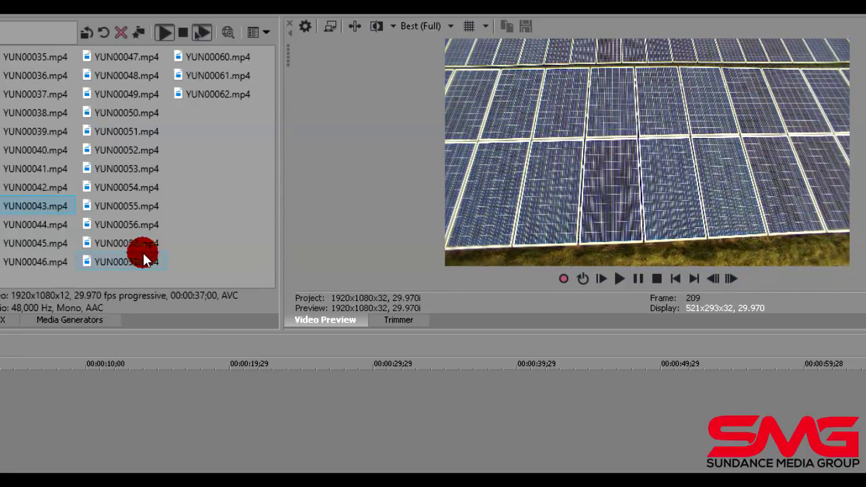
{"action": "left_click", "coordinate": [184, 33]}
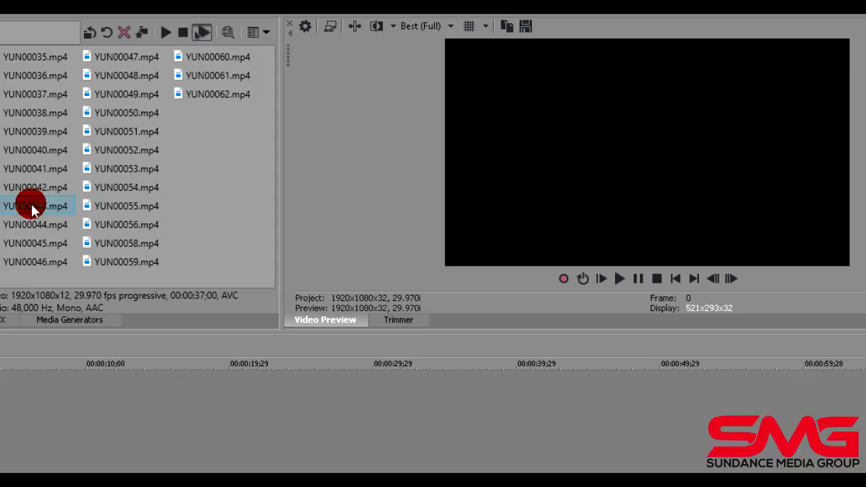
- Place YUN00043.mp4 at the timeline start and match the project video settings to it
{"action": "left_click_drag", "start_coordinate": [31, 201], "coordinate": [1, 461]}
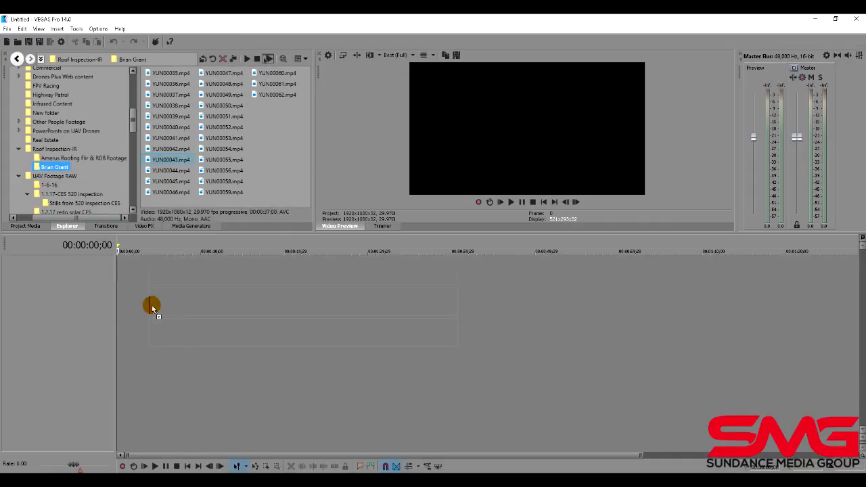
{"action": "left_click_drag", "start_coordinate": [151, 308], "coordinate": [124, 307]}
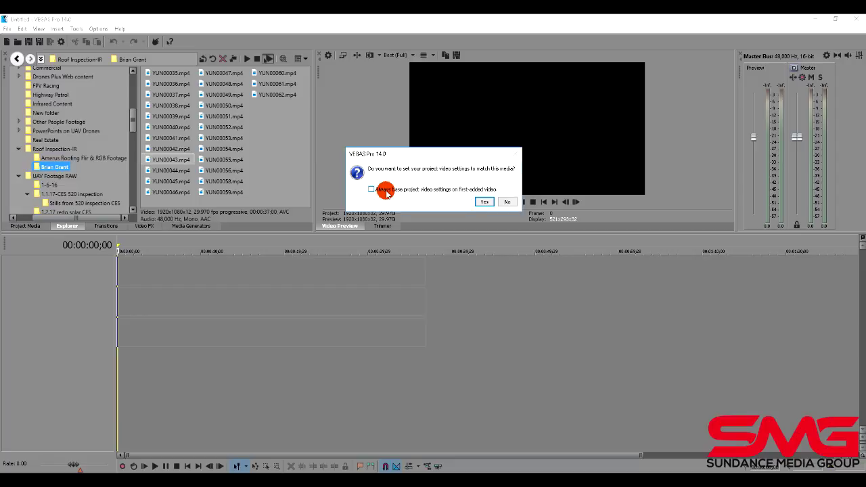
{"action": "left_click", "coordinate": [481, 202]}
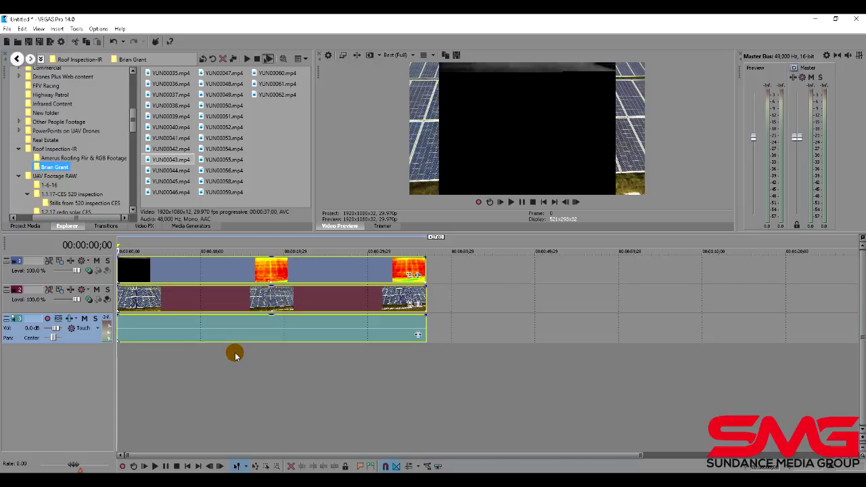
{"action": "right_click", "coordinate": [88, 341]}
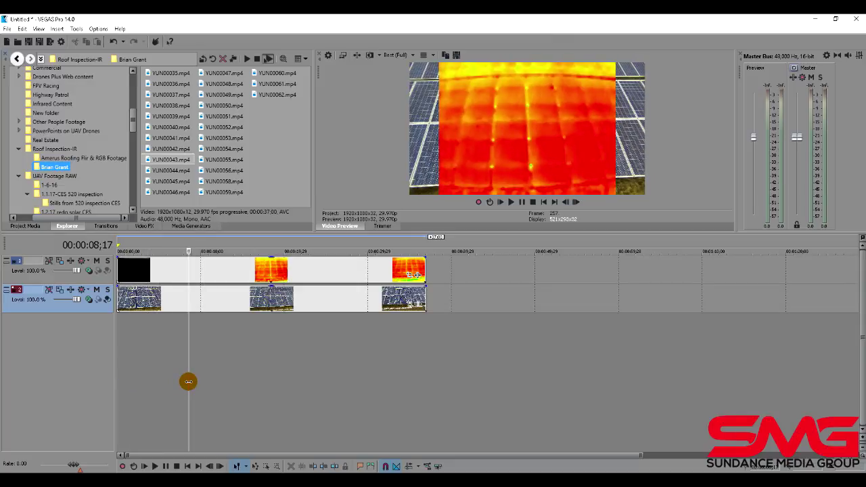
- Preview YUN00042.mp4 and YUN00041.mp4, then play the timeline from the second clip's start
{"action": "left_click", "coordinate": [161, 150]}
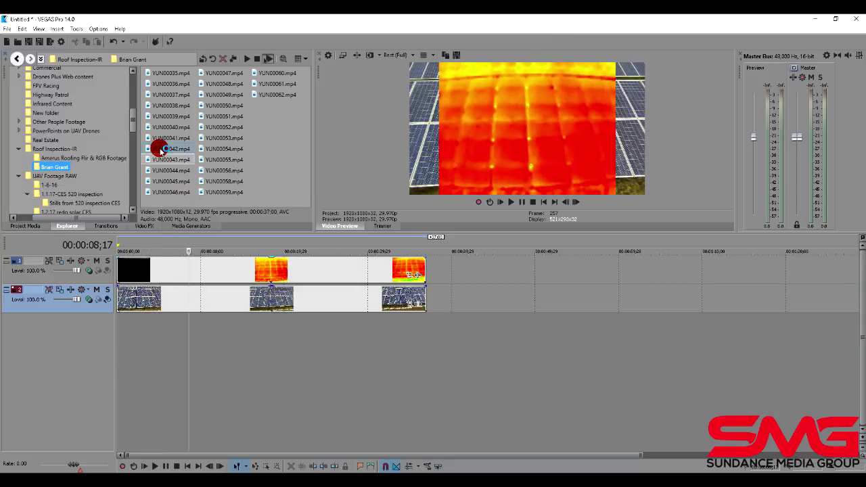
{"action": "left_click", "coordinate": [161, 138]}
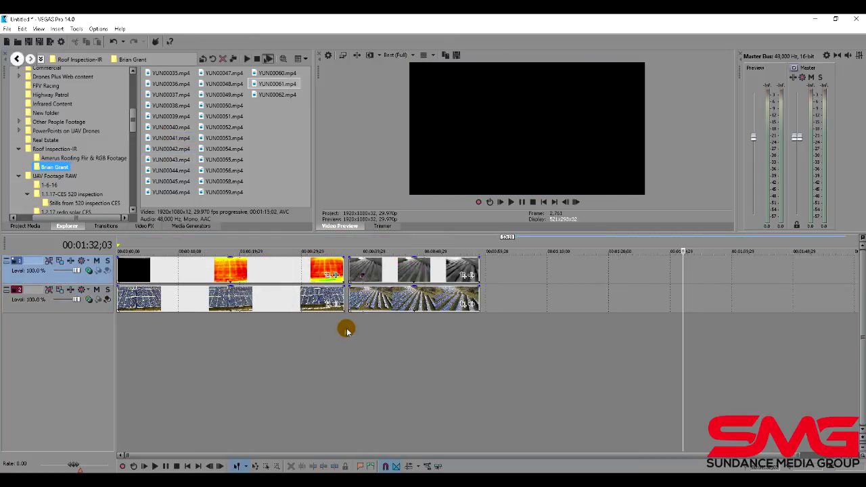
{"action": "left_click", "coordinate": [349, 327]}
{"action": "key", "text": "space"}
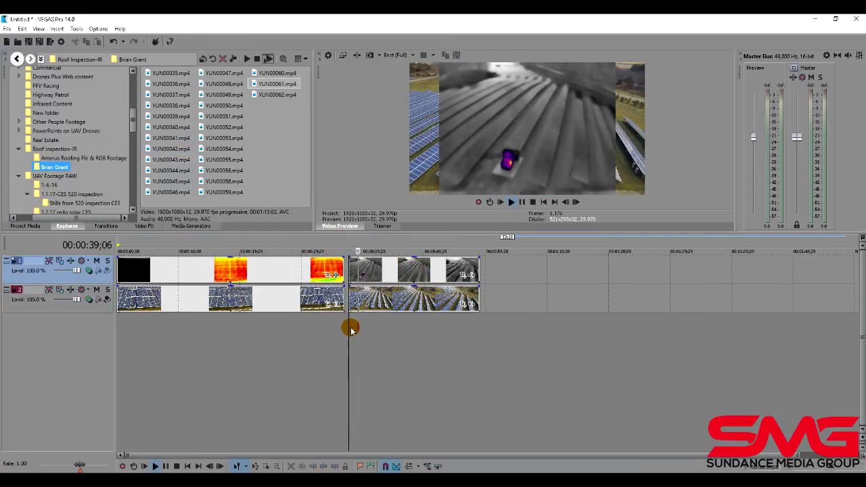
{"action": "left_click", "coordinate": [404, 55]}
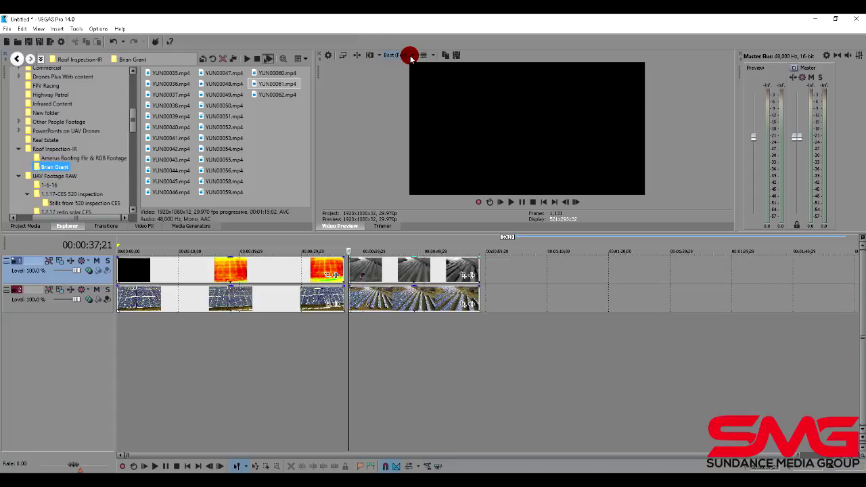
{"action": "left_click", "coordinate": [410, 57]}
{"action": "left_click", "coordinate": [425, 76]}
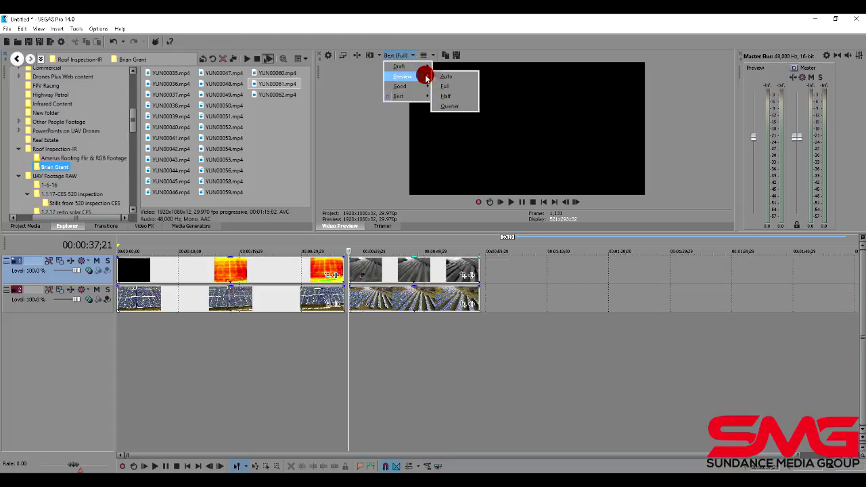
{"action": "left_click", "coordinate": [444, 77]}
{"action": "left_click", "coordinate": [356, 342]}
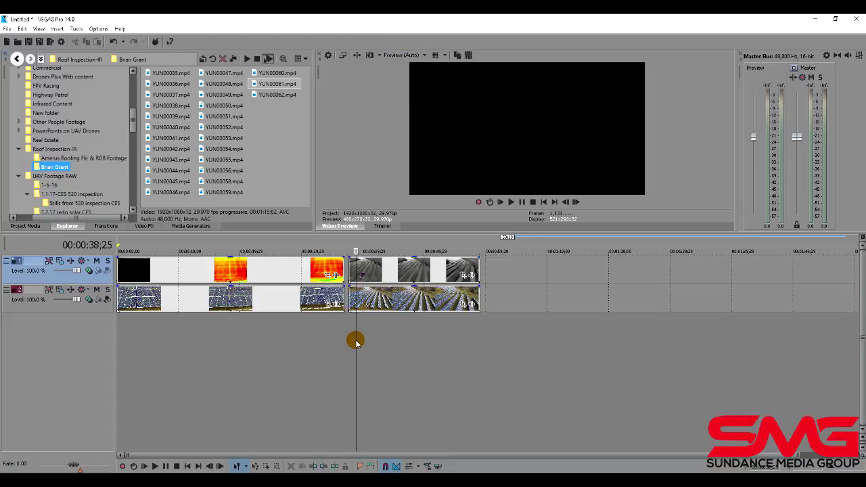
{"action": "key", "text": "space"}
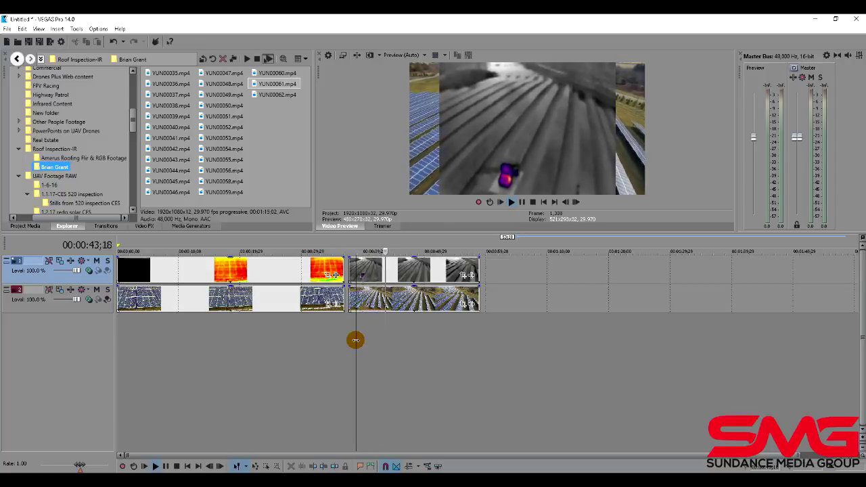
{"action": "key", "text": "space"}
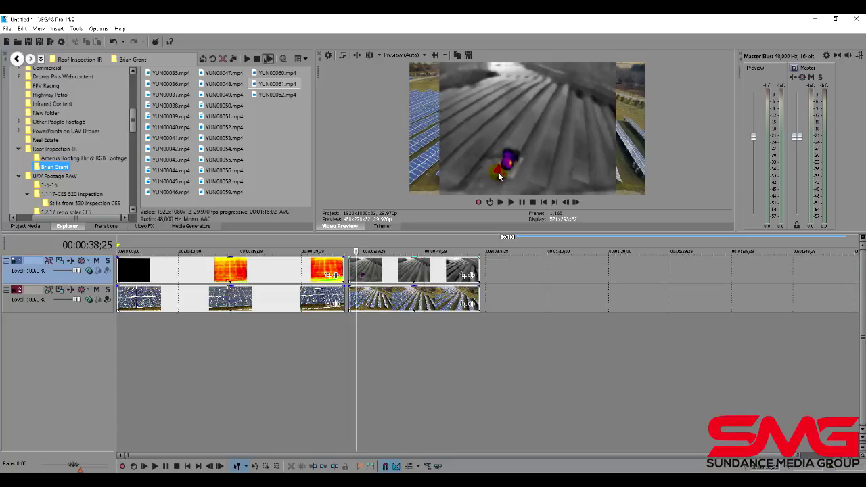
{"action": "left_click", "coordinate": [379, 330]}
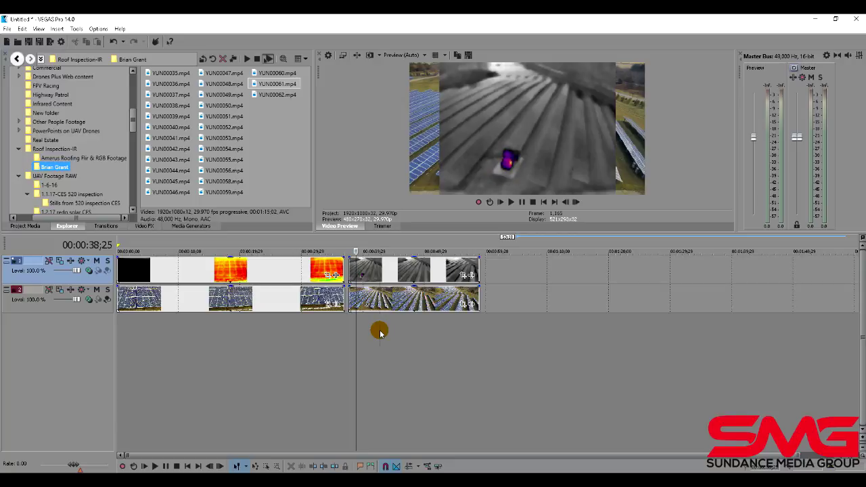
{"action": "key", "text": "space"}
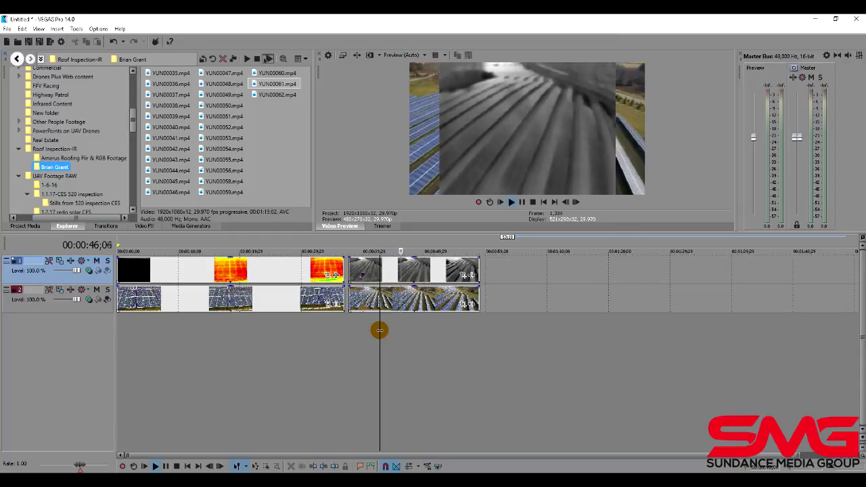
{"action": "key", "text": "space"}
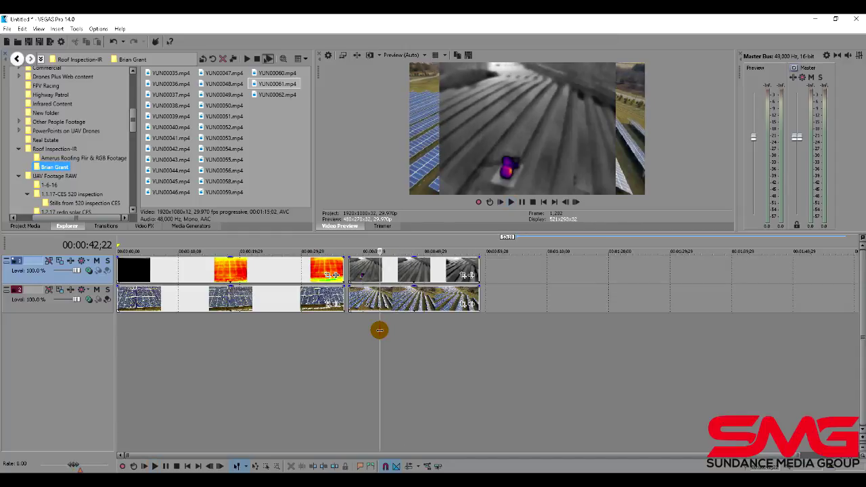
{"action": "left_click", "coordinate": [248, 345]}
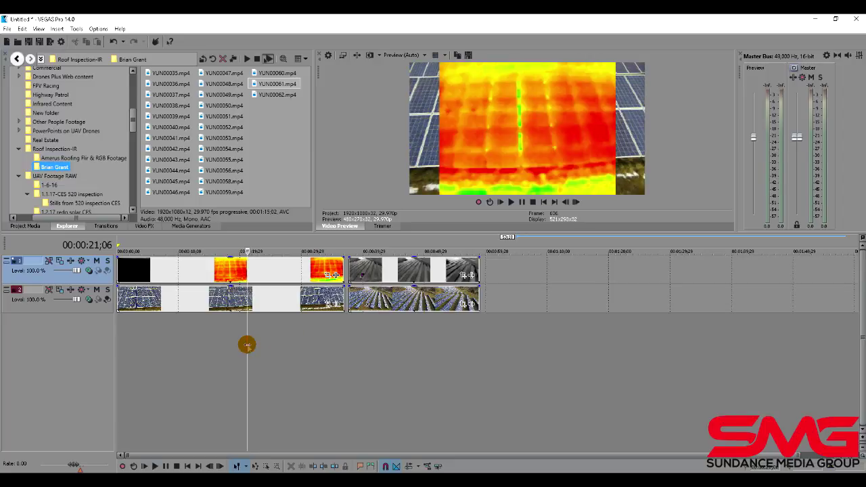
{"action": "key", "text": "space"}
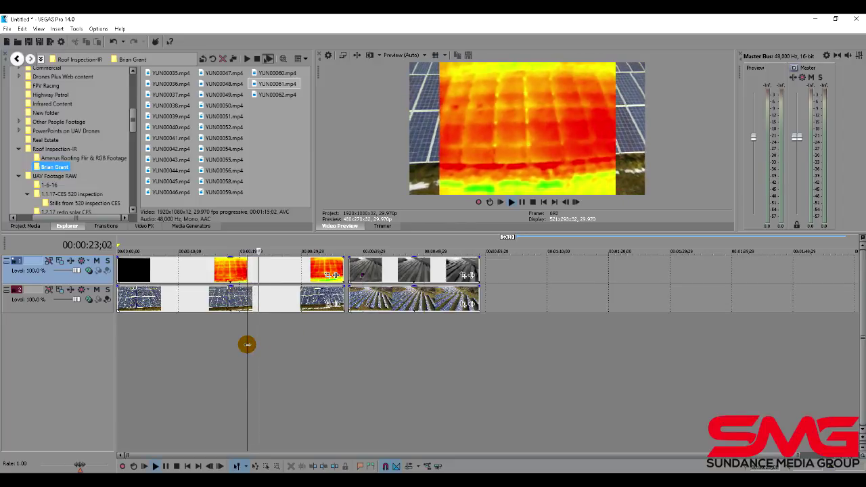
{"action": "key", "text": "space"}
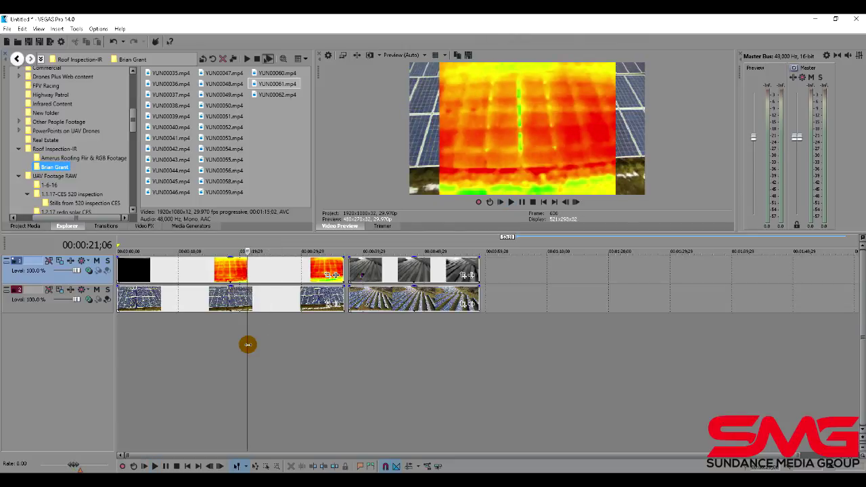
- Open Event Pan/Crop for the thermal clip YUN00043 on track 1 and move the window aside
{"action": "left_click", "coordinate": [172, 270]}
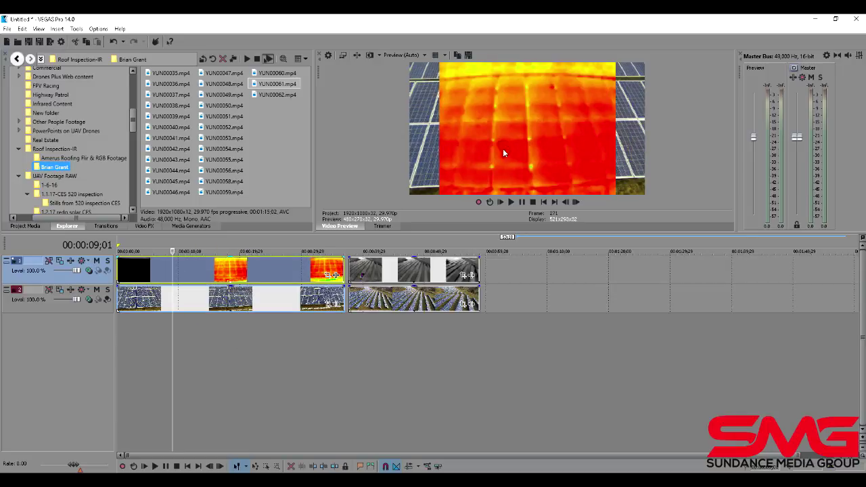
{"action": "left_click", "coordinate": [461, 121]}
{"action": "left_click", "coordinate": [437, 244]}
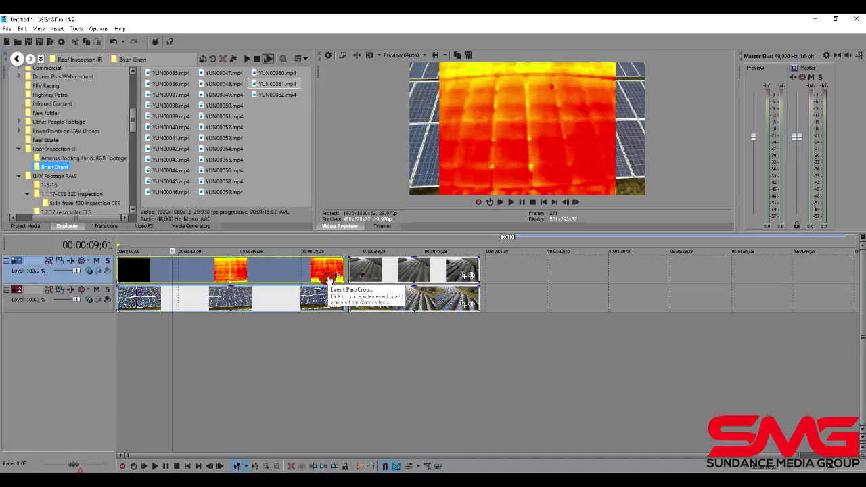
{"action": "left_click", "coordinate": [329, 277]}
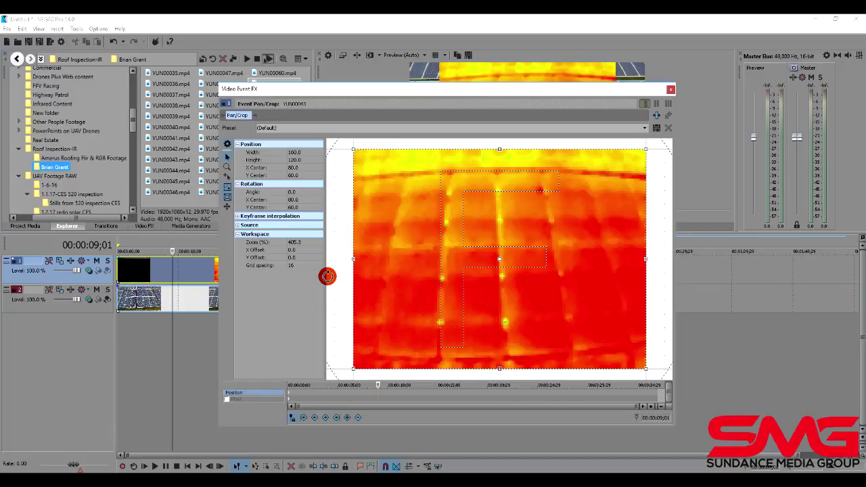
{"action": "left_click", "coordinate": [421, 372]}
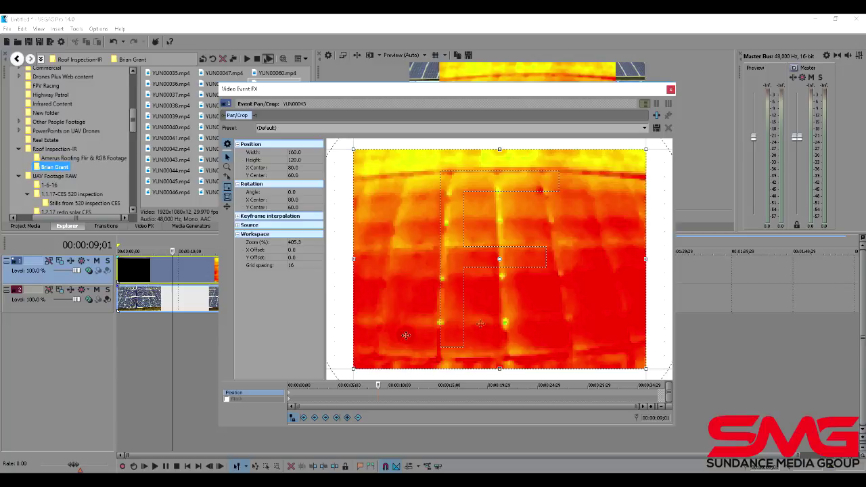
{"action": "left_click", "coordinate": [291, 391]}
{"action": "left_click_drag", "start_coordinate": [290, 394], "coordinate": [371, 394]}
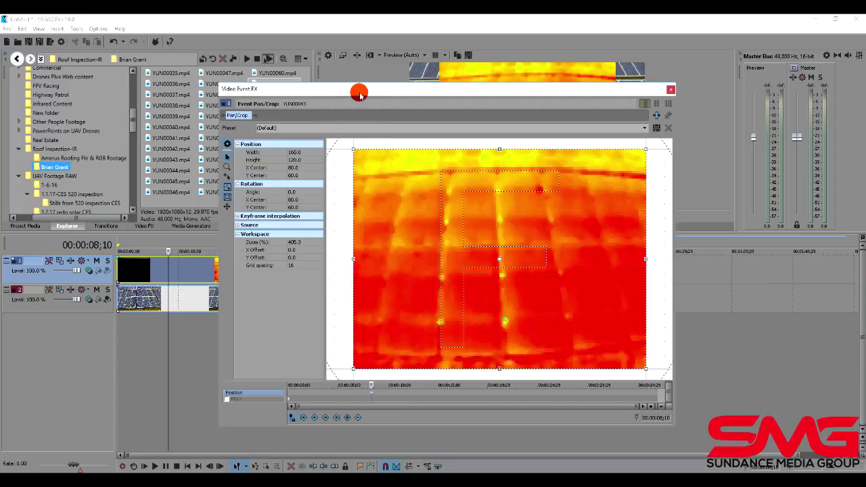
{"action": "left_click_drag", "start_coordinate": [359, 89], "coordinate": [446, 171]}
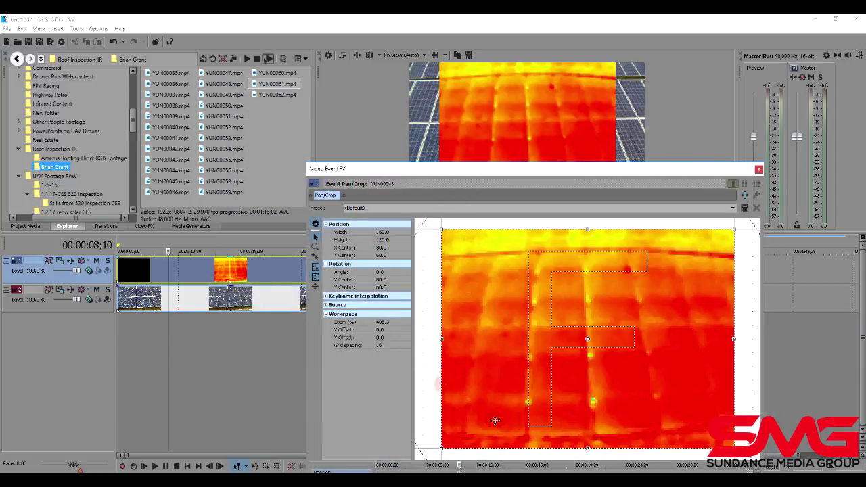
- Zoom out the workspace, enlarge the crop frame to 438 x 329.1, and position it at 219.4, 164.8
{"action": "left_click_drag", "start_coordinate": [370, 336], "coordinate": [404, 326]}
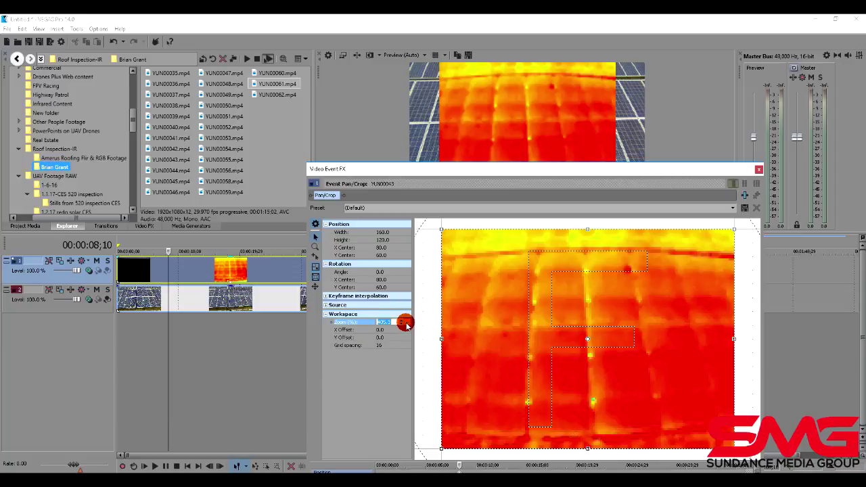
{"action": "mouse_move", "coordinate": [406, 326]}
{"action": "left_mouse_down"}
{"action": "mouse_move", "coordinate": [381, 323]}
{"action": "mouse_move", "coordinate": [405, 325]}
{"action": "left_mouse_up"}
{"action": "left_click", "coordinate": [402, 326]}
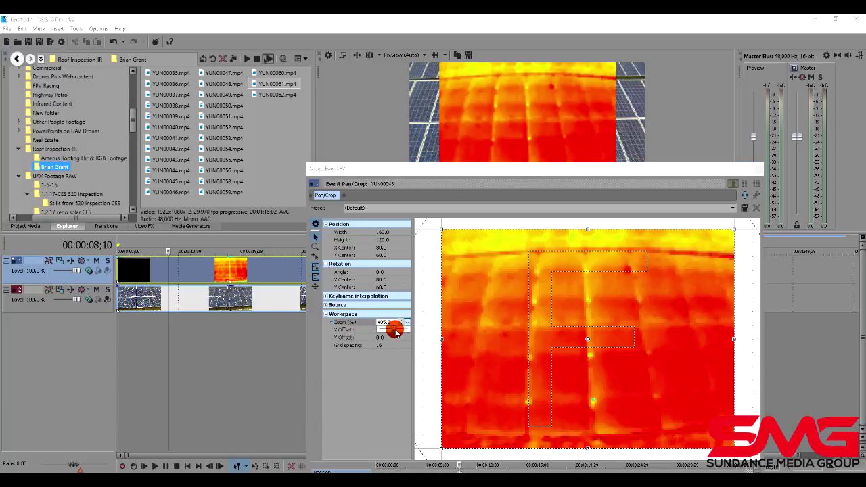
{"action": "left_click_drag", "start_coordinate": [396, 332], "coordinate": [383, 330]}
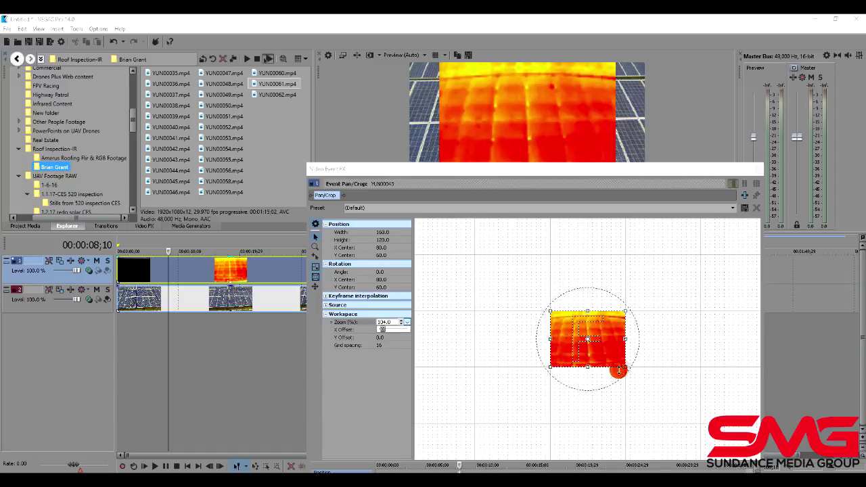
{"action": "left_click_drag", "start_coordinate": [625, 366], "coordinate": [690, 441]}
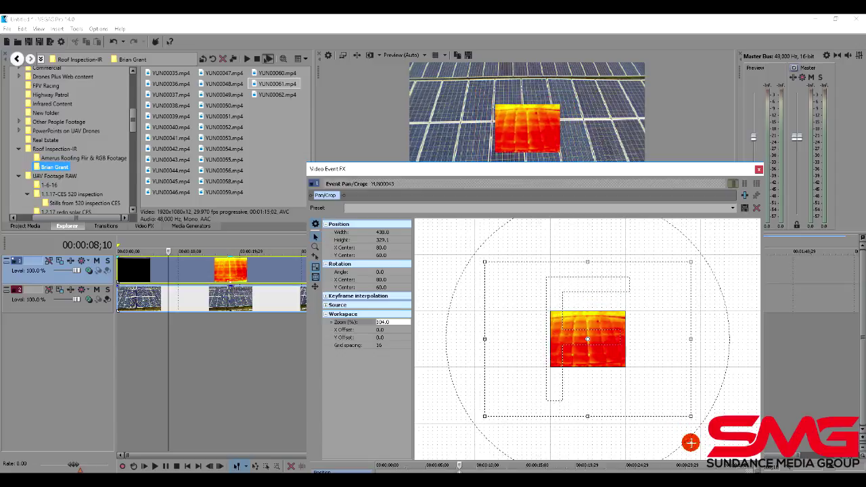
{"action": "left_click", "coordinate": [516, 313]}
{"action": "left_click_drag", "start_coordinate": [517, 313], "coordinate": [583, 362]}
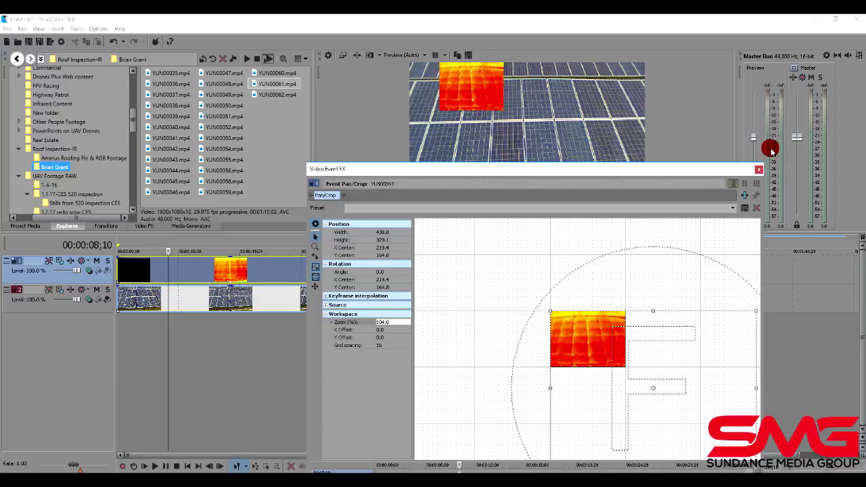
- Close the Pan/Crop window and play the thermal inset over the RGB footage from the timeline start
{"action": "left_click", "coordinate": [758, 171]}
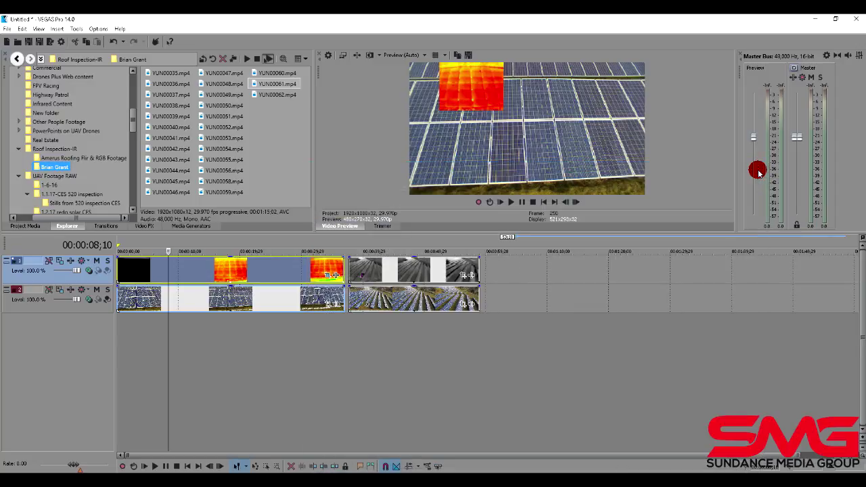
{"action": "left_click", "coordinate": [137, 330]}
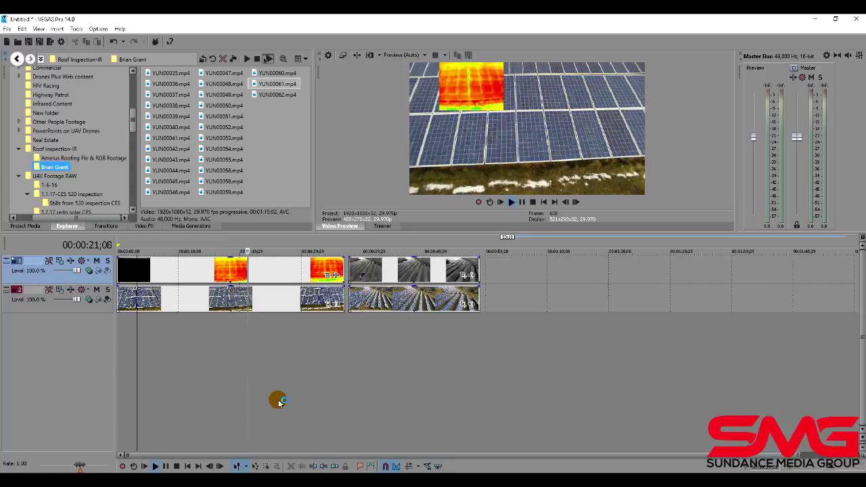
{"action": "key", "text": "space"}
{"action": "left_click", "coordinate": [287, 278]}
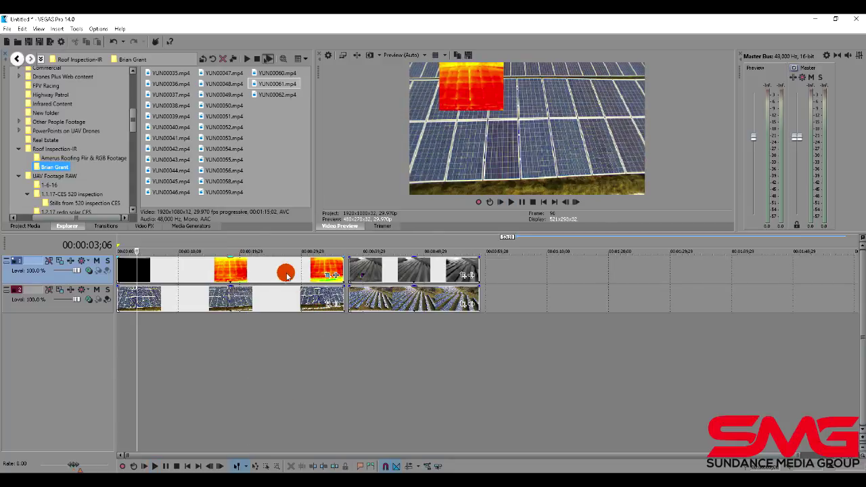
{"action": "right_click", "coordinate": [287, 274]}
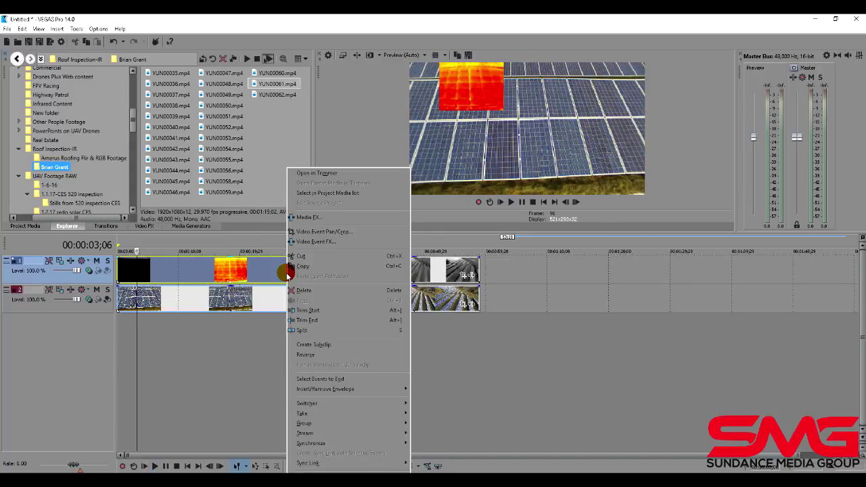
- Copy the thermal clip and paste its event attributes onto the RGB clip on track 2
{"action": "left_click", "coordinate": [302, 267]}
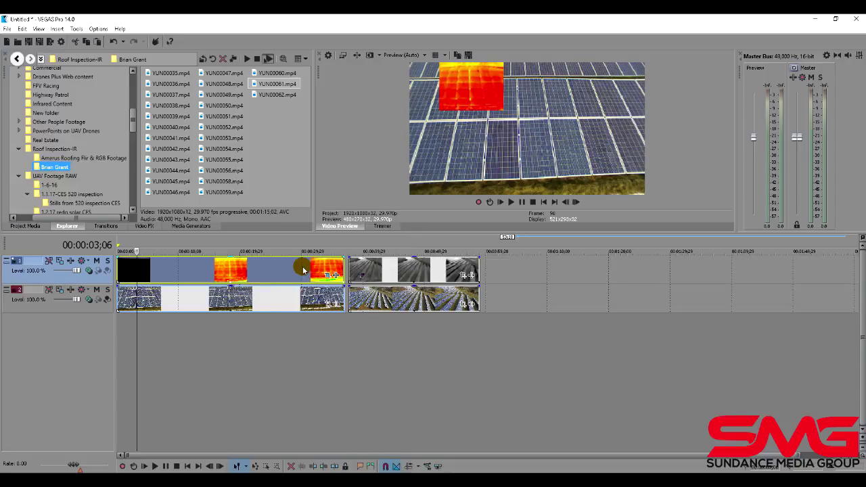
{"action": "left_click", "coordinate": [246, 298]}
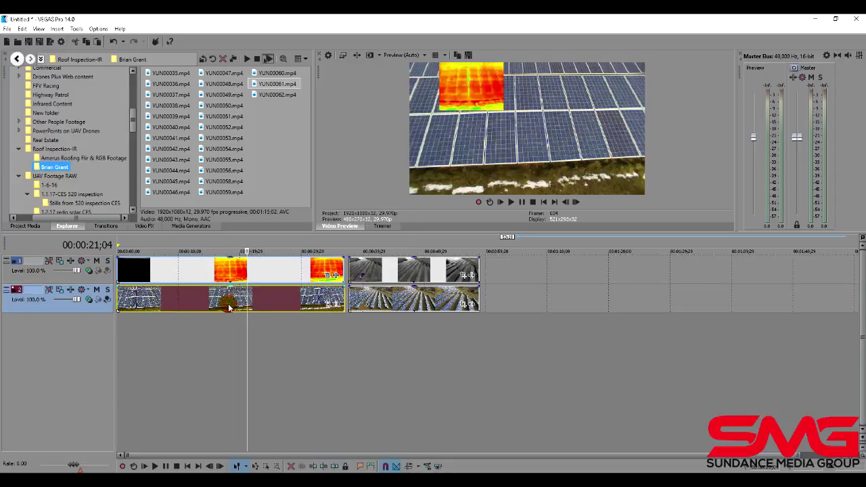
{"action": "right_click", "coordinate": [221, 304]}
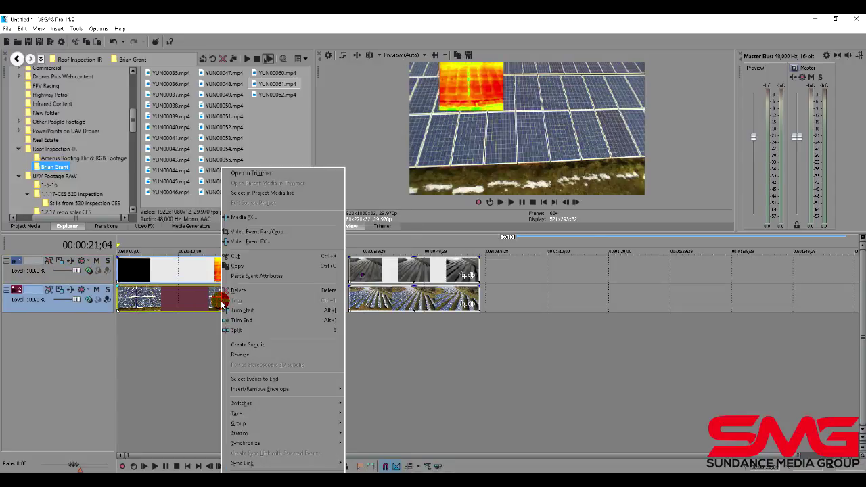
{"action": "left_click", "coordinate": [239, 278]}
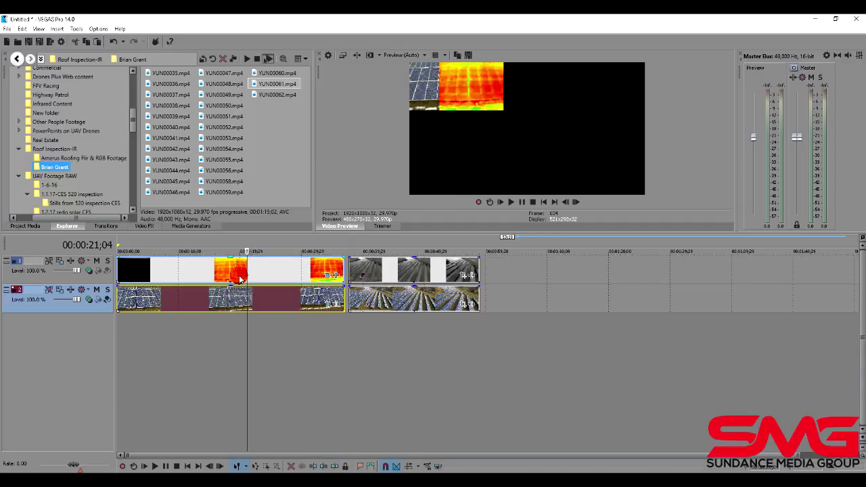
{"action": "left_click", "coordinate": [326, 277]}
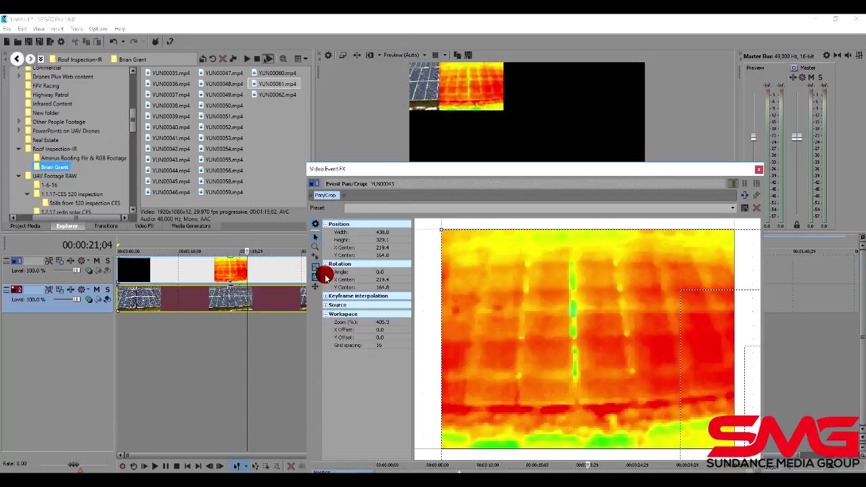
- Restore the thermal clip's pan/crop to Default so it fills the frame, then close the window
{"action": "left_click_drag", "start_coordinate": [387, 169], "coordinate": [368, 155]}
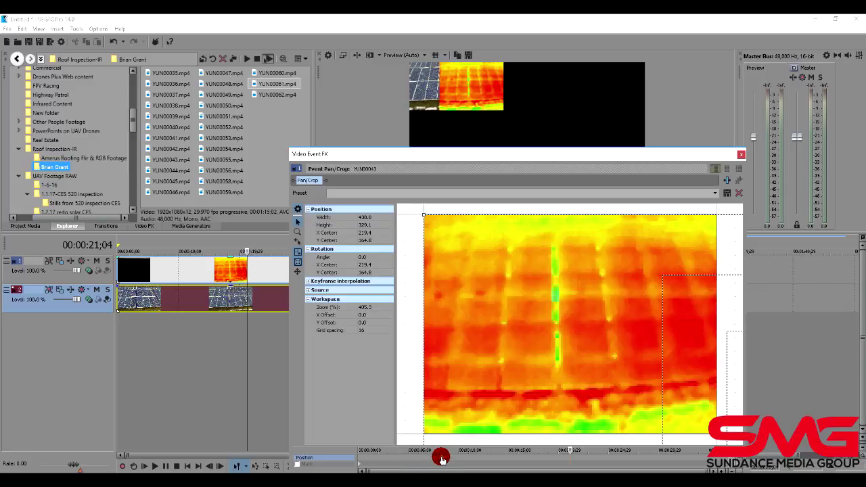
{"action": "left_click", "coordinate": [441, 459]}
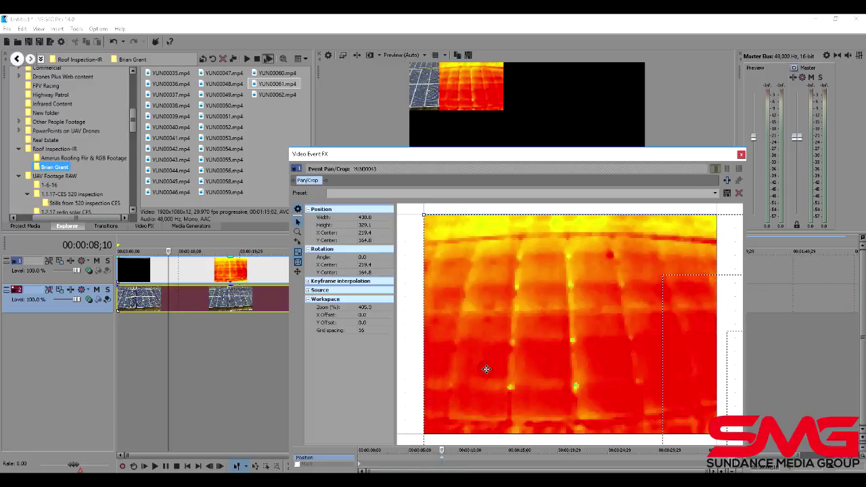
{"action": "right_click", "coordinate": [486, 369]}
{"action": "left_click", "coordinate": [495, 376]}
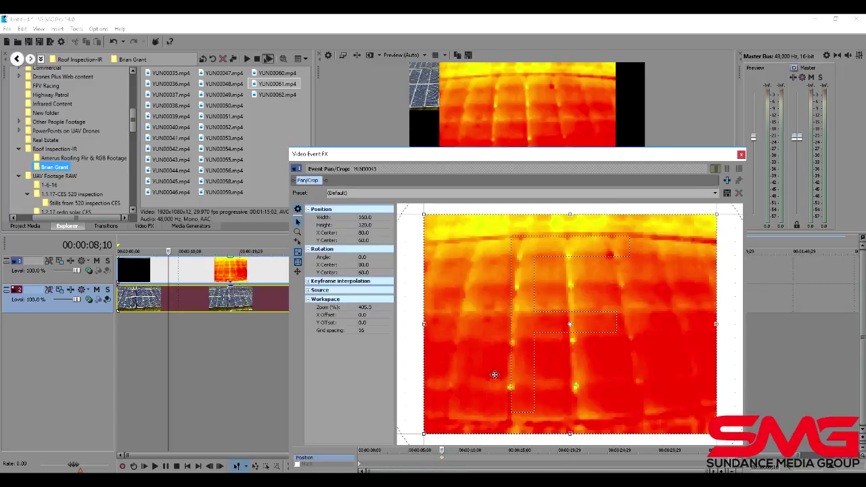
{"action": "left_click", "coordinate": [740, 154]}
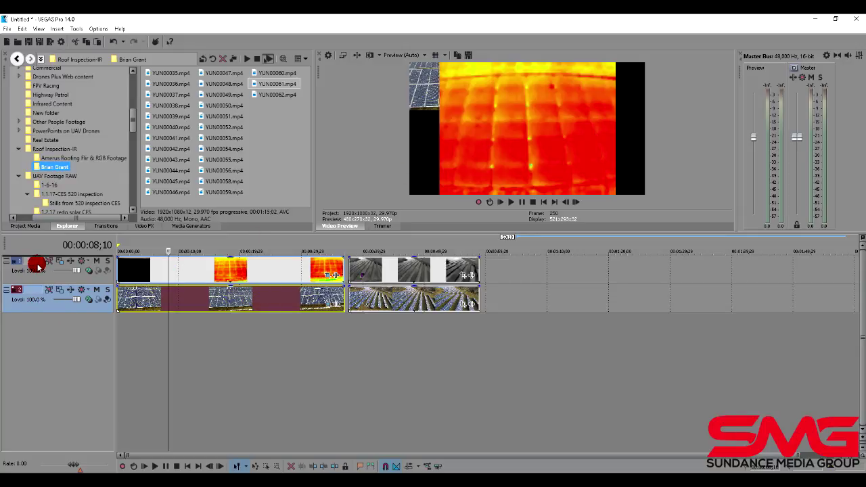
- Move the RGB track above the thermal track and preview the composite from 00:00:04;21
{"action": "left_click_drag", "start_coordinate": [37, 267], "coordinate": [38, 267]}
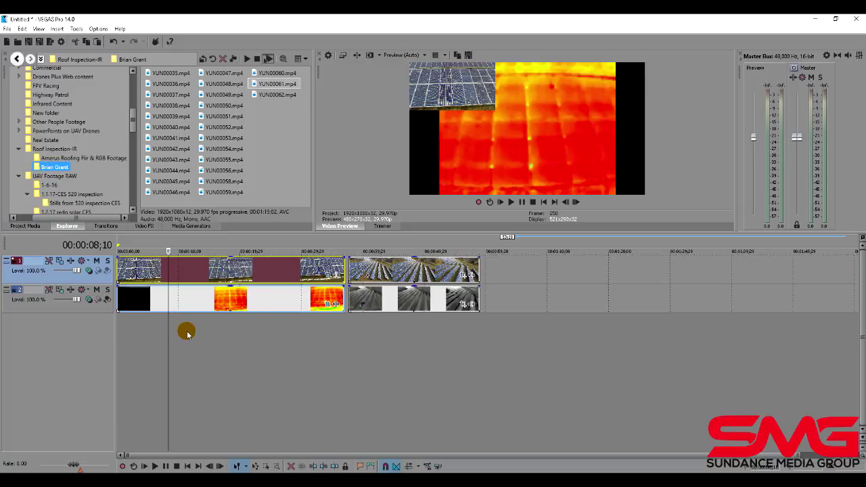
{"action": "left_click", "coordinate": [146, 329]}
{"action": "key", "text": "space"}
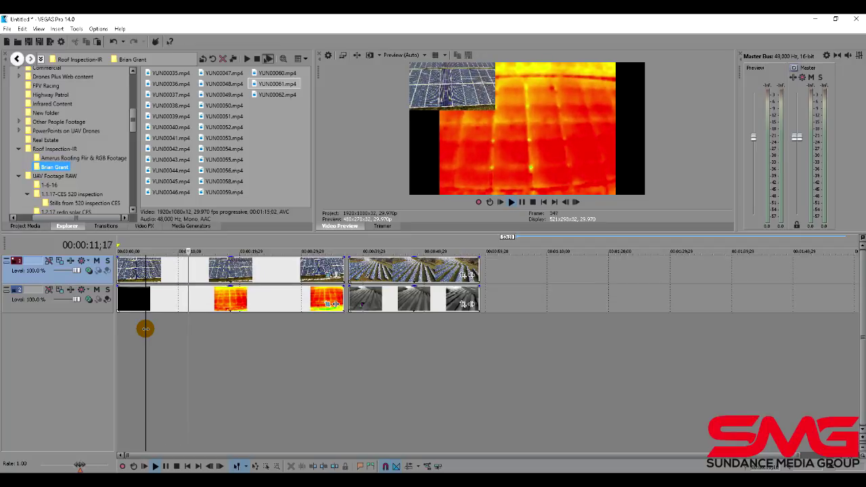
{"action": "key", "text": "space"}
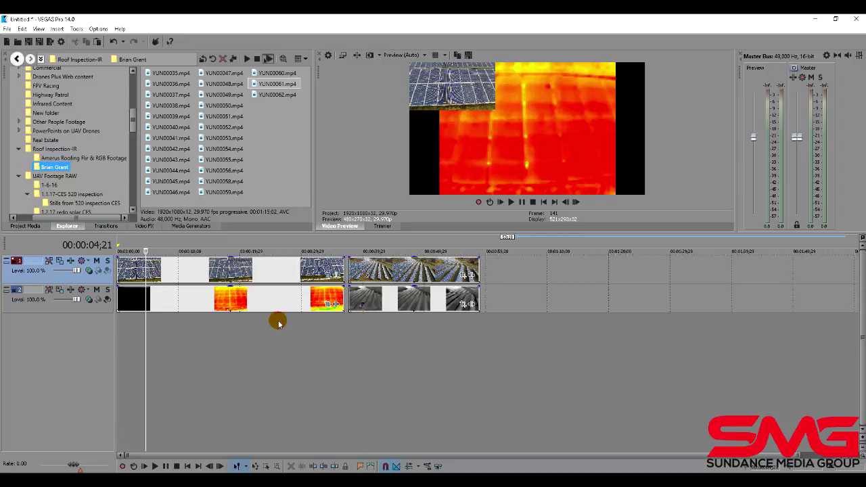
{"action": "left_click", "coordinate": [285, 270]}
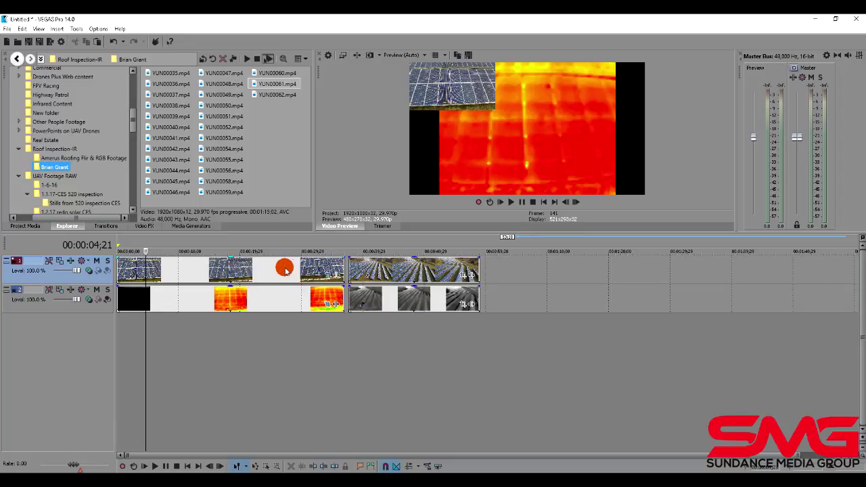
{"action": "double_click", "coordinate": [285, 269]}
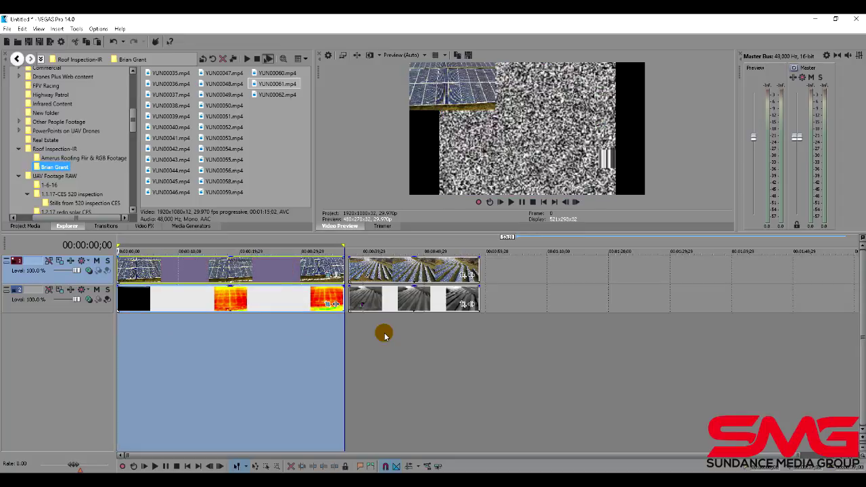
- Mark a loop region from 00:00:00;00 to the end of the first clips and play it back
{"action": "left_click_drag", "start_coordinate": [354, 339], "coordinate": [182, 340]}
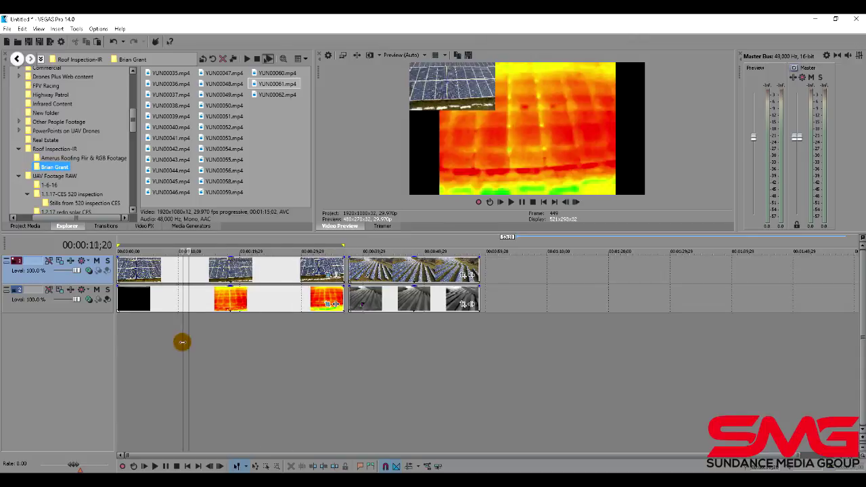
{"action": "left_click_drag", "start_coordinate": [345, 335], "coordinate": [104, 349]}
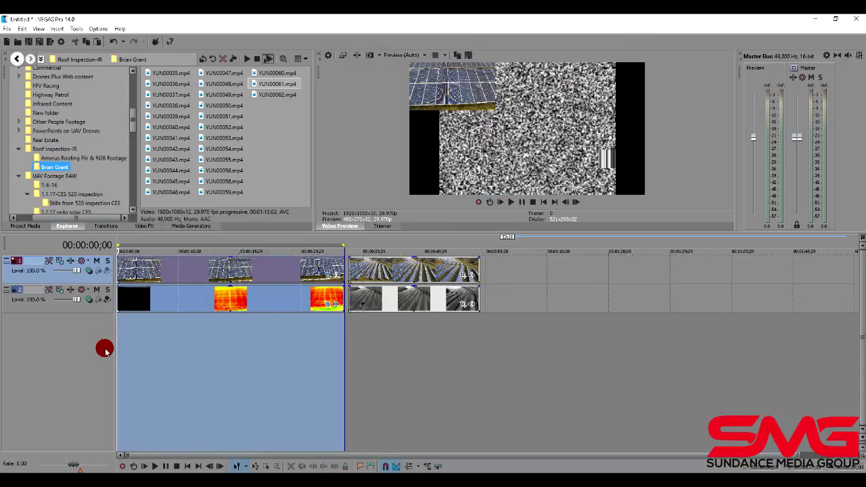
{"action": "key", "text": "space"}
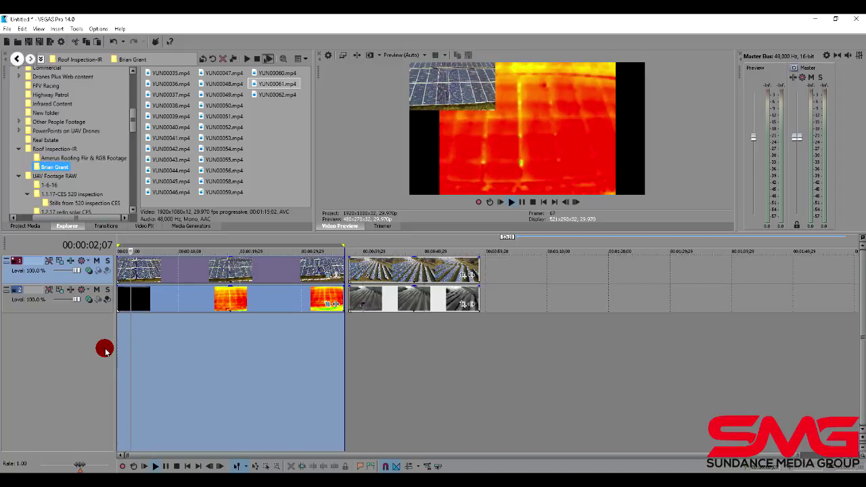
{"action": "key", "text": "space"}
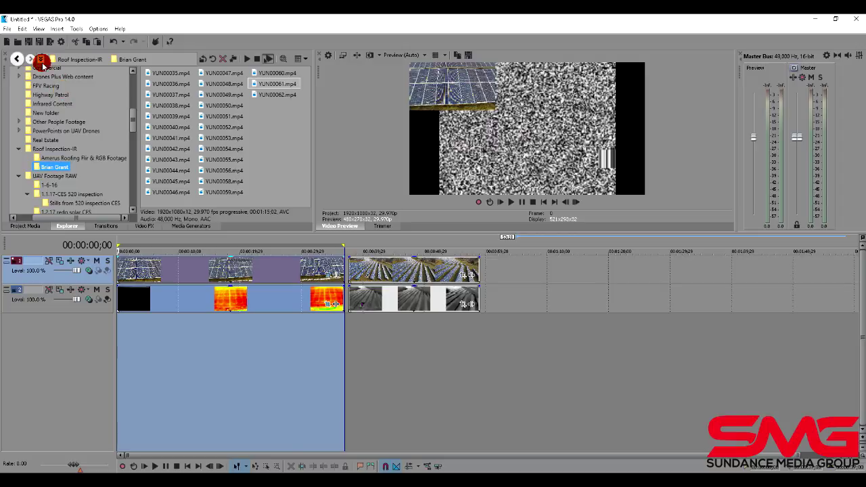
- Open Render As, show all formats, and choose MainConcept AVC/AAC MP4 output
{"action": "left_click", "coordinate": [8, 31]}
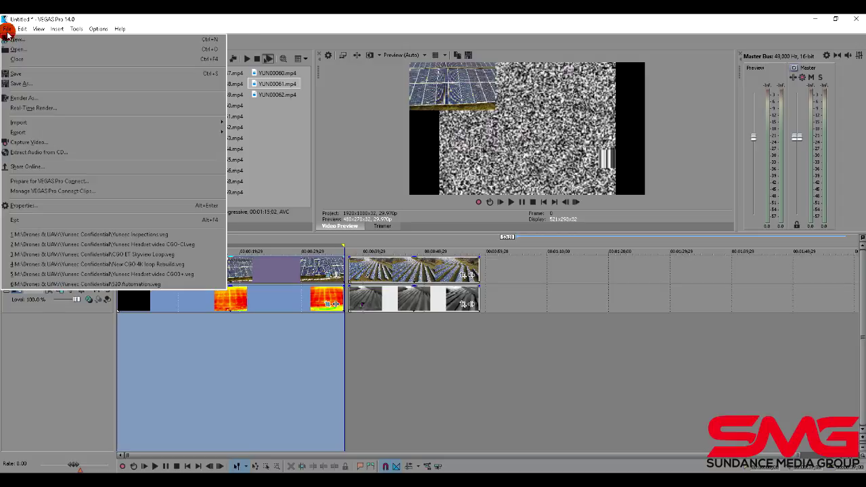
{"action": "left_click", "coordinate": [17, 97]}
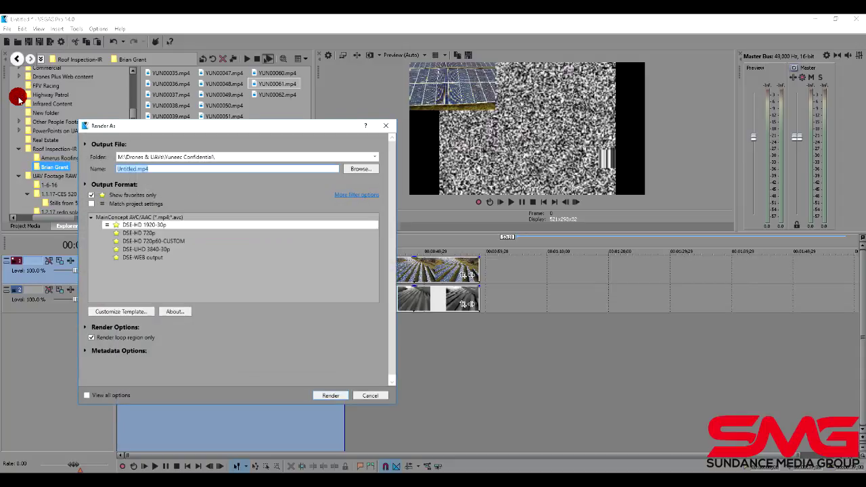
{"action": "left_click_drag", "start_coordinate": [186, 126], "coordinate": [324, 125]}
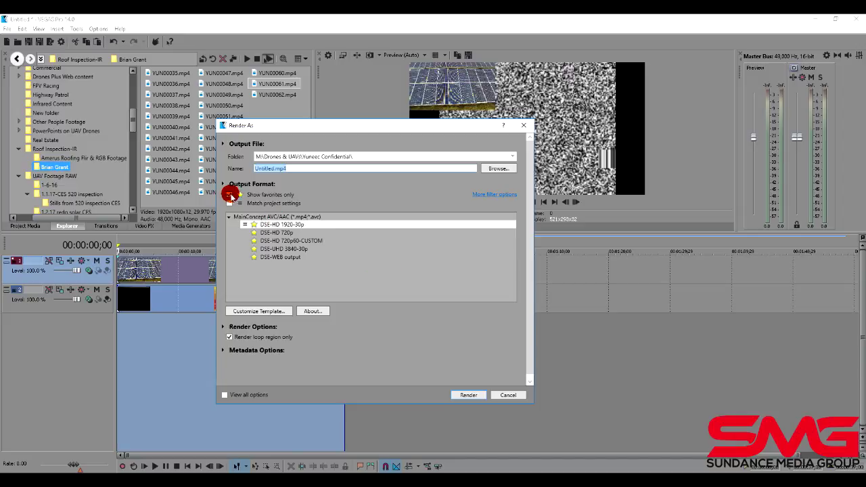
{"action": "left_click", "coordinate": [229, 195]}
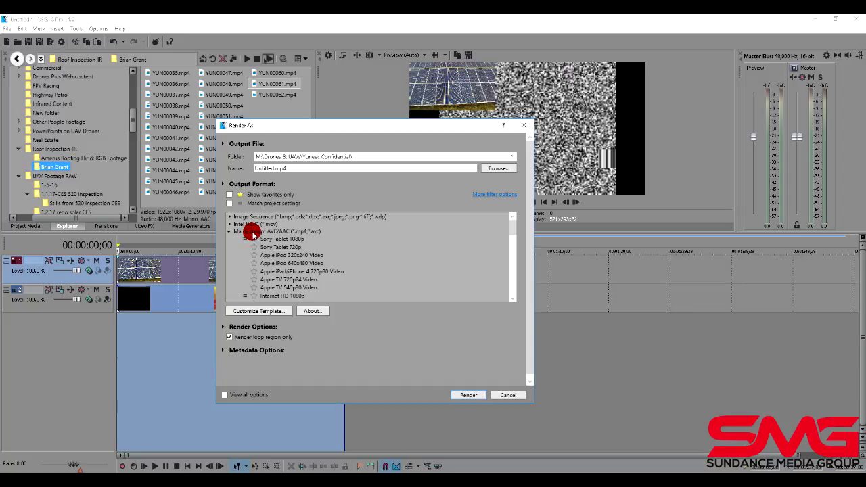
{"action": "left_click", "coordinate": [253, 232]}
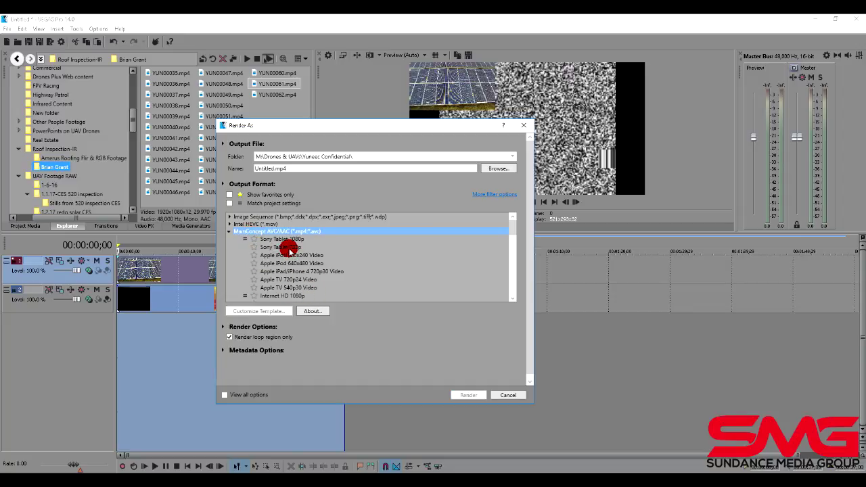
- Use the Sony Tablet 1080p template, name the file 'ET Test Render', and start rendering
{"action": "left_click", "coordinate": [289, 248]}
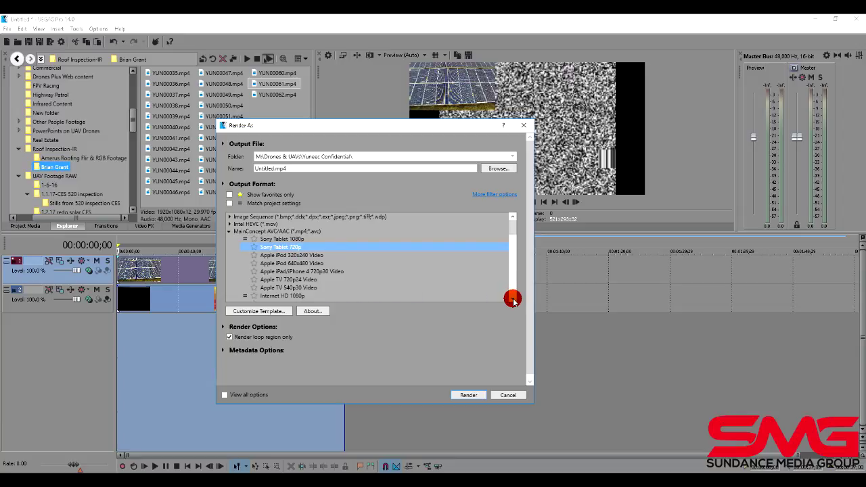
{"action": "left_click", "coordinate": [277, 239]}
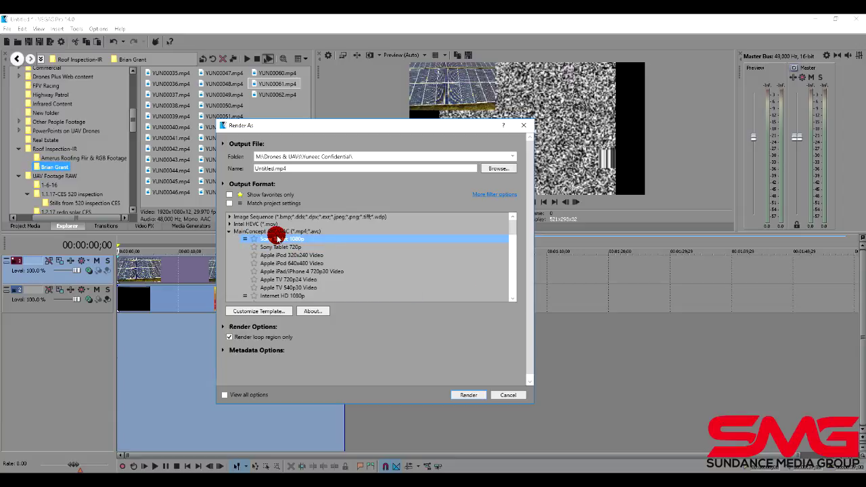
{"action": "double_click", "coordinate": [294, 167]}
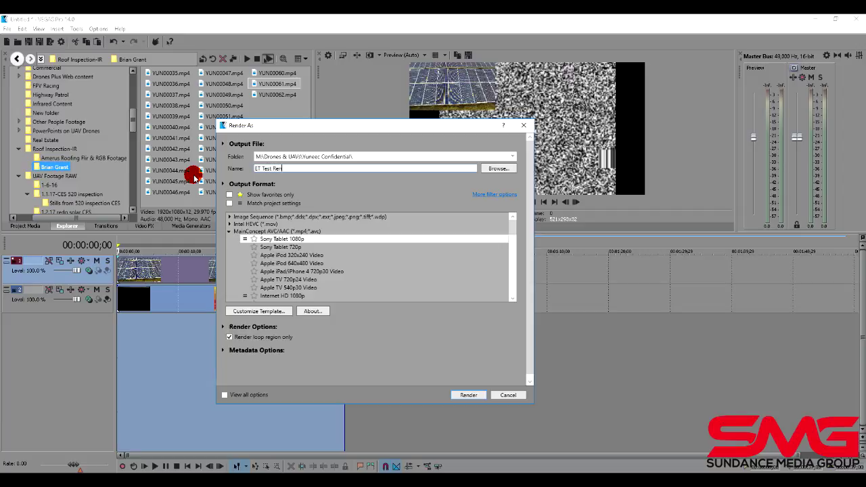
{"action": "left_click", "coordinate": [468, 395]}
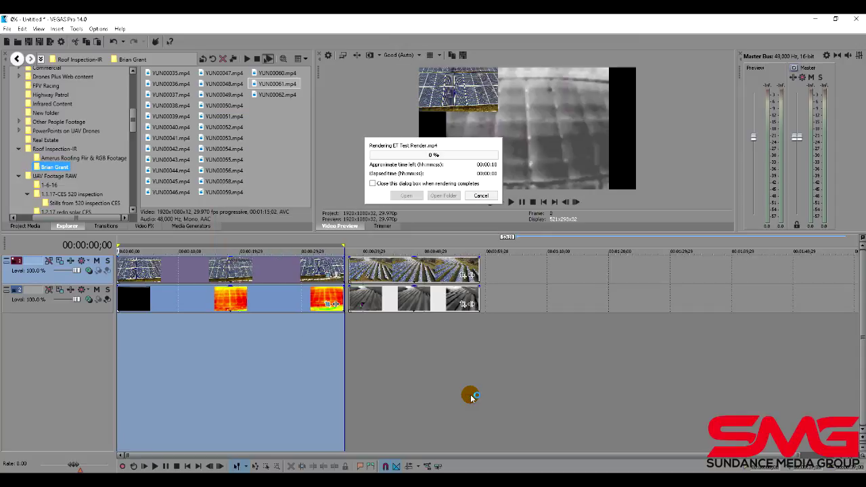